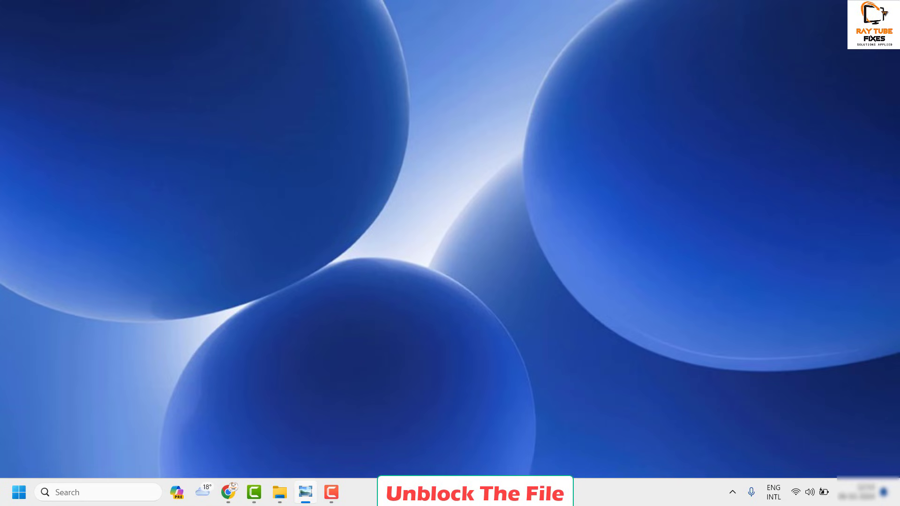
Step: Open File Explorer from the taskbar to show the Downloads folder
{"action": "left_click", "coordinate": [287, 496]}
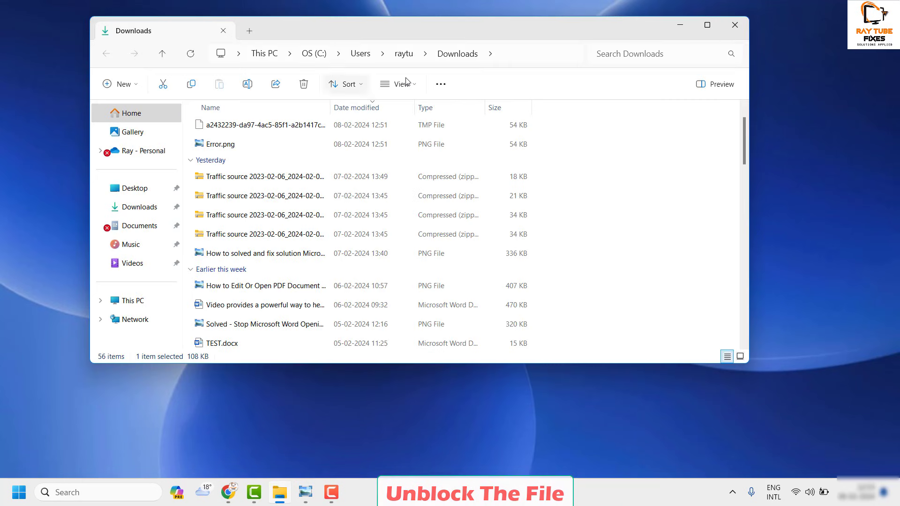
Step: Bring up the full classic right-click menu for file-sample_100kB.docx in Downloads
{"action": "left_click_drag", "start_coordinate": [483, 25], "coordinate": [556, 73]}
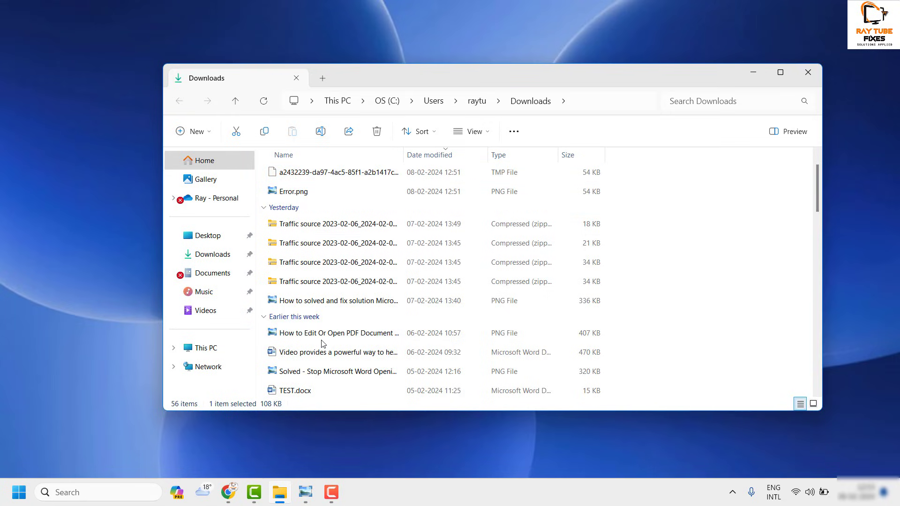
{"action": "scroll", "coordinate": [324, 345], "scroll_direction": "up", "scroll_amount": 1}
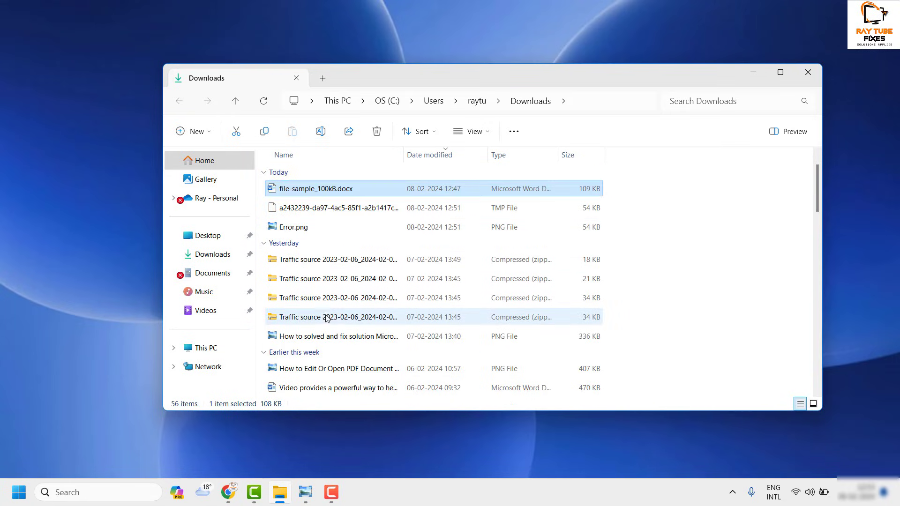
{"action": "right_click", "coordinate": [333, 190]}
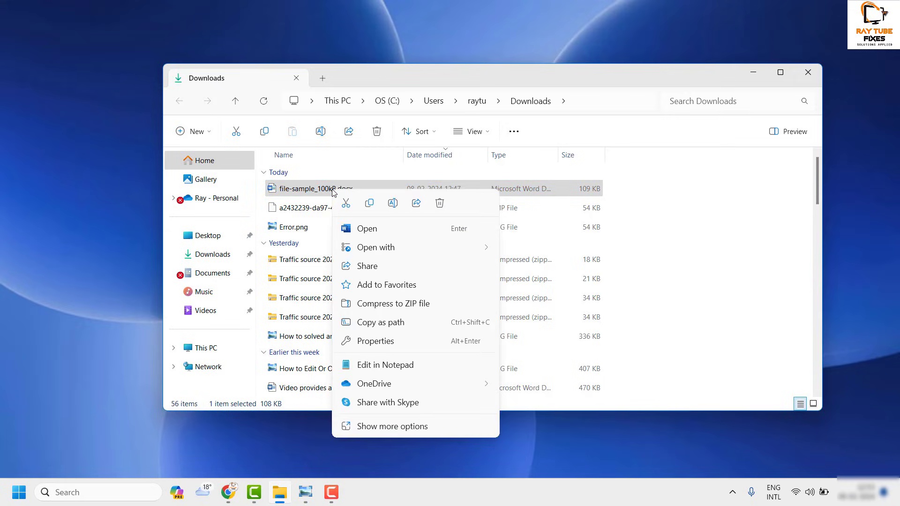
{"action": "left_click", "coordinate": [398, 432]}
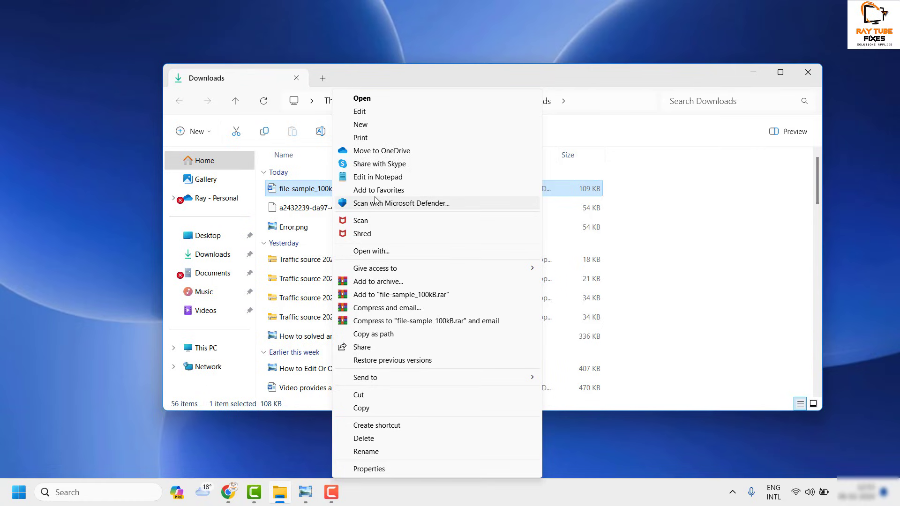
Step: Tick Unblock in file-sample_100kB.docx's Properties, apply it and close the dialog
{"action": "left_click", "coordinate": [386, 470]}
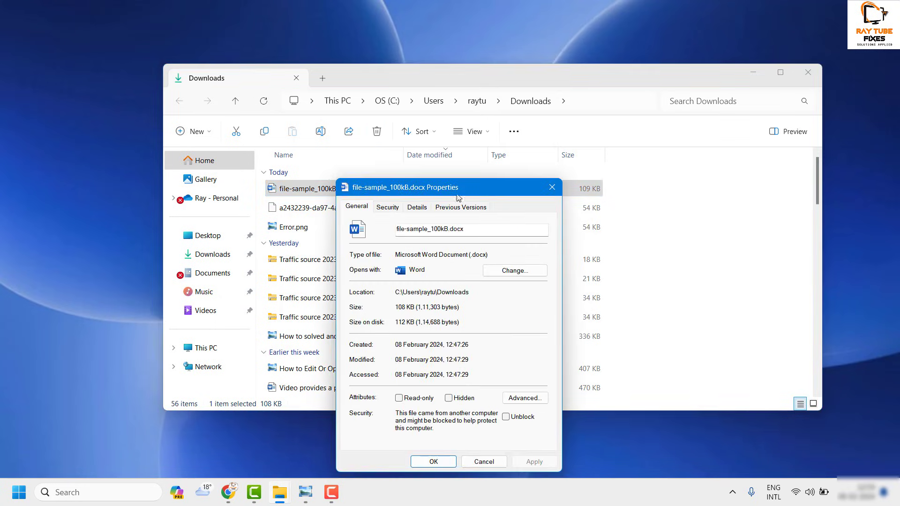
{"action": "left_click_drag", "start_coordinate": [459, 198], "coordinate": [418, 95]}
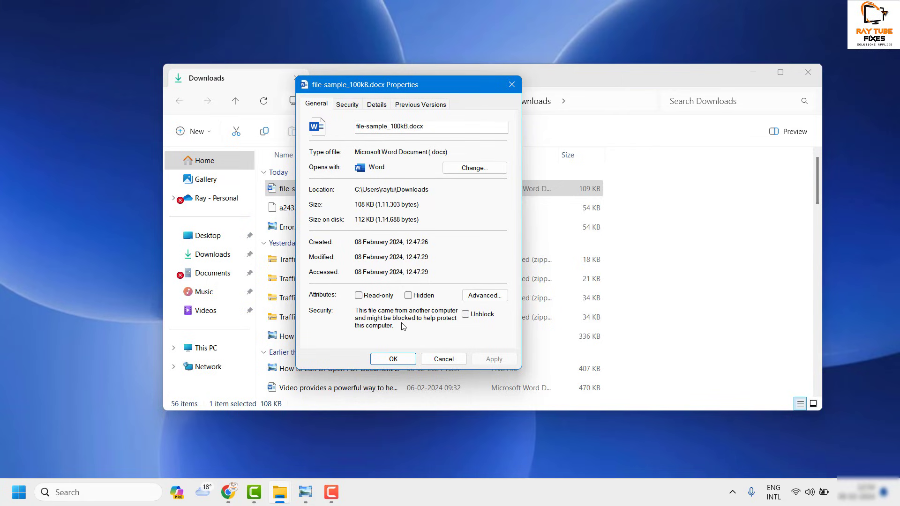
{"action": "left_click", "coordinate": [466, 314]}
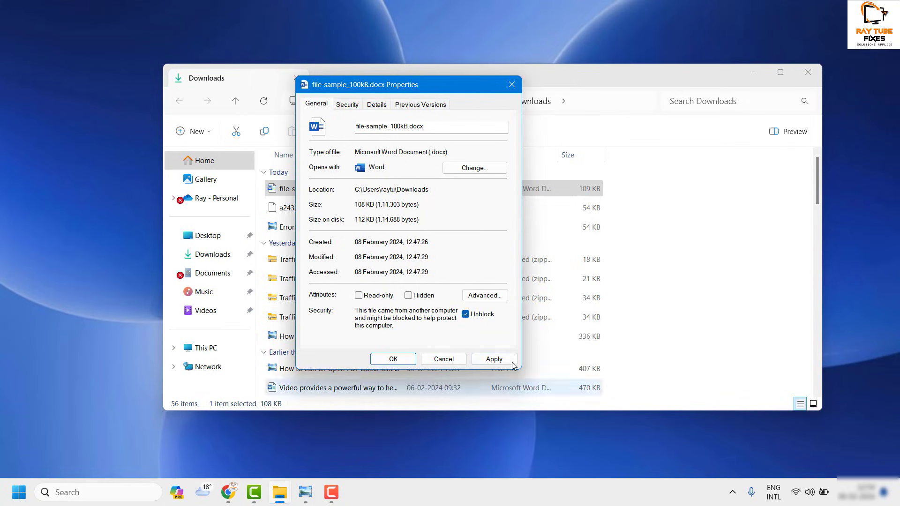
{"action": "left_click", "coordinate": [494, 359]}
{"action": "left_click", "coordinate": [393, 359]}
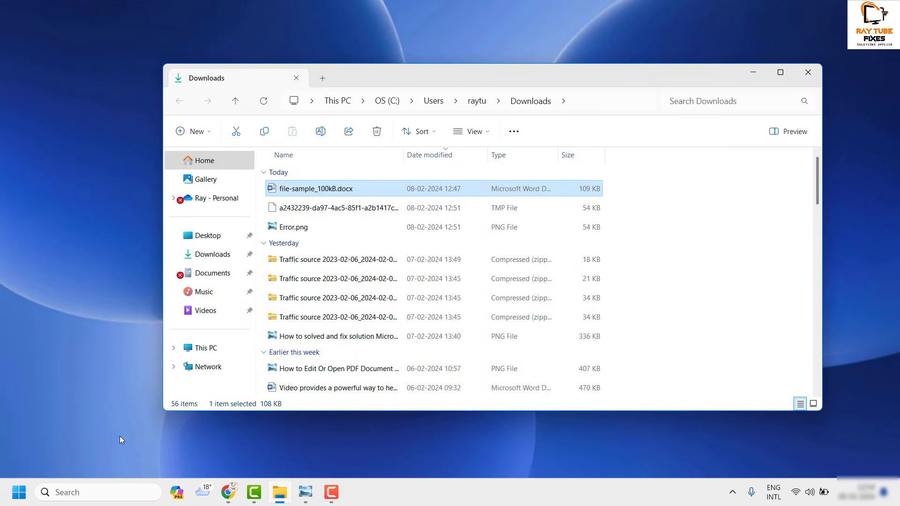
Step: Launch Word with winword from Run, start a blank document, and maximise it over Explorer
{"action": "key", "text": "super+r"}
{"action": "left_click", "coordinate": [101, 454]}
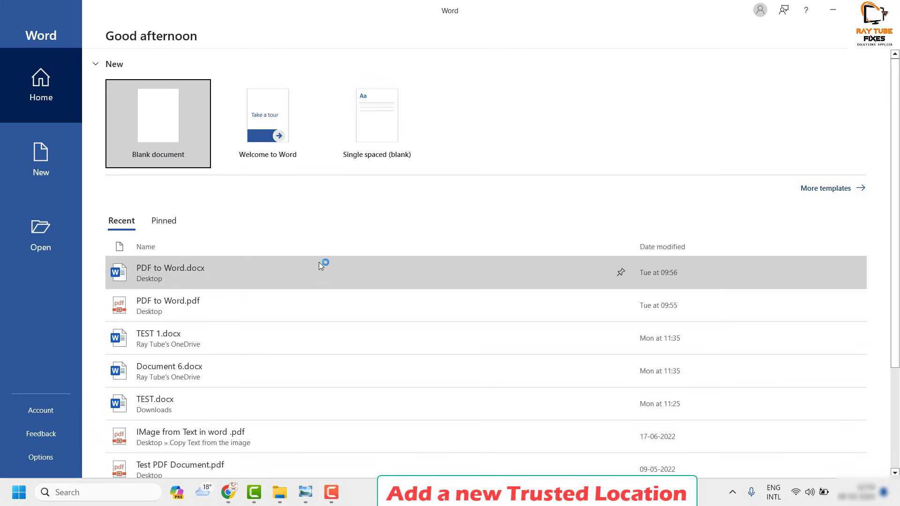
{"action": "left_click", "coordinate": [167, 139]}
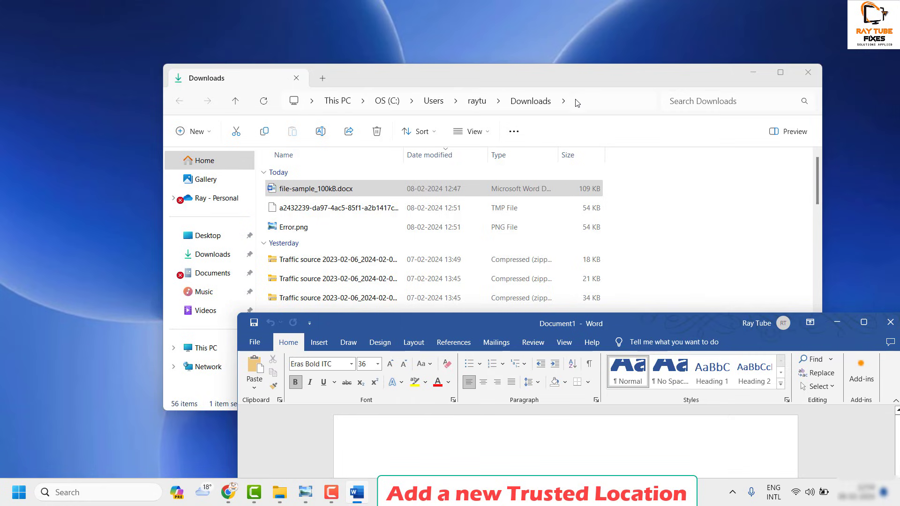
{"action": "left_click", "coordinate": [391, 190]}
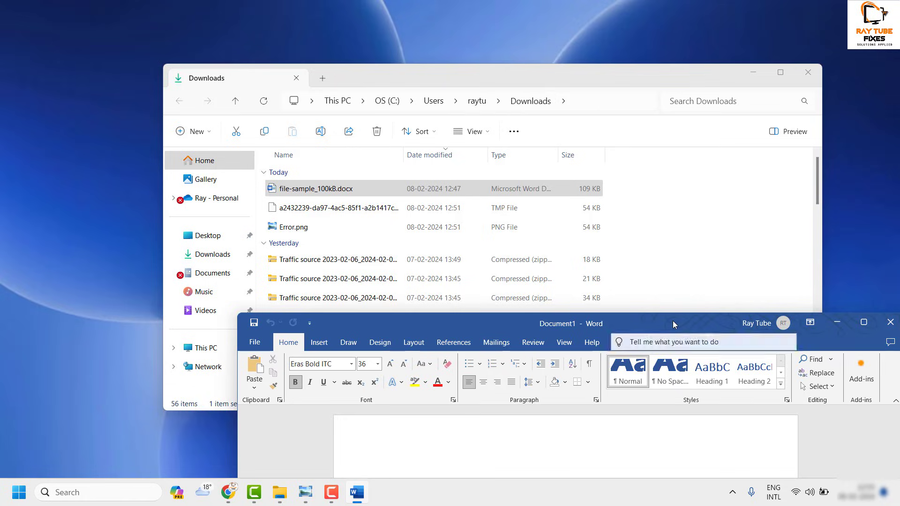
{"action": "left_click_drag", "start_coordinate": [674, 317], "coordinate": [547, 117]}
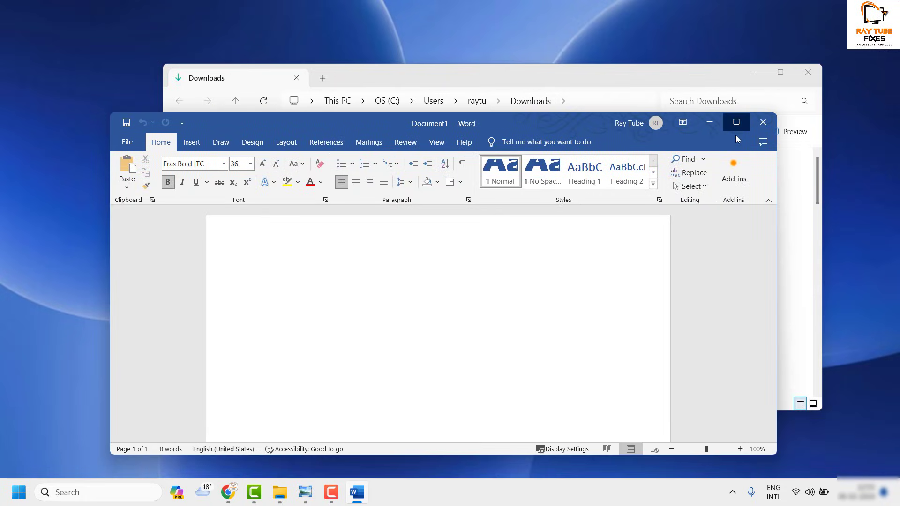
{"action": "left_click", "coordinate": [736, 123]}
Step: Go through File > Options > Trust Center Settings to the Trusted Locations page
{"action": "left_click", "coordinate": [11, 29]}
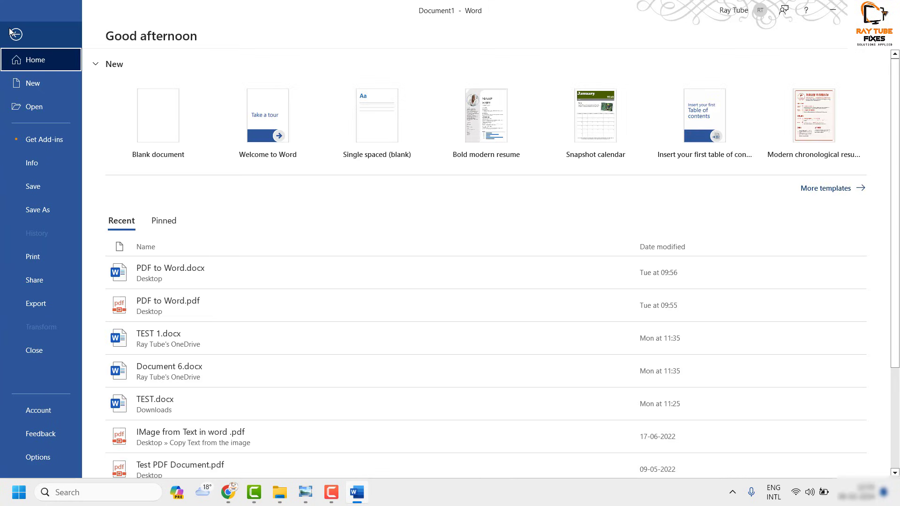
{"action": "left_click", "coordinate": [45, 460]}
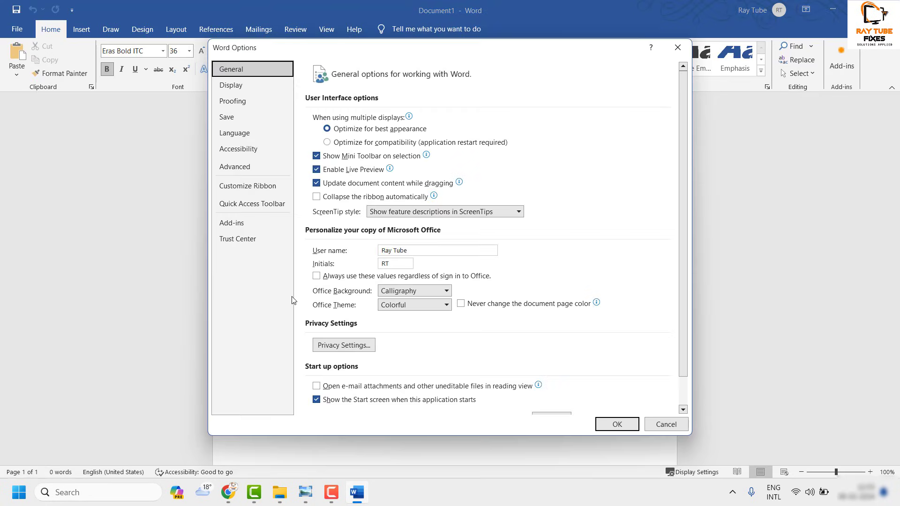
{"action": "left_click", "coordinate": [245, 240]}
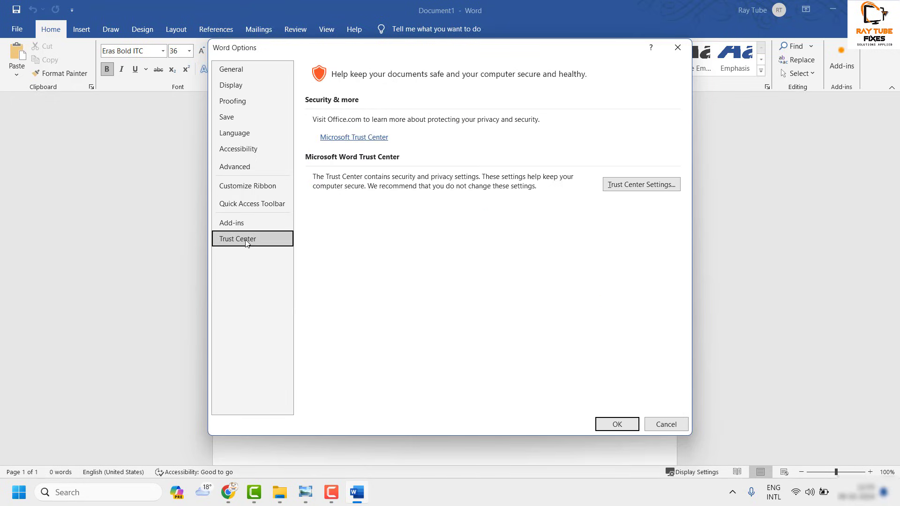
{"action": "left_click", "coordinate": [640, 189]}
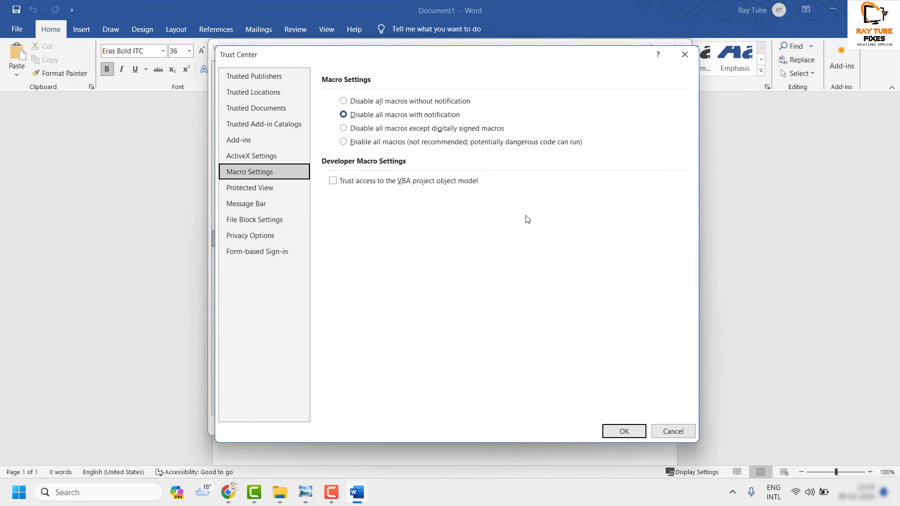
{"action": "left_click", "coordinate": [266, 94]}
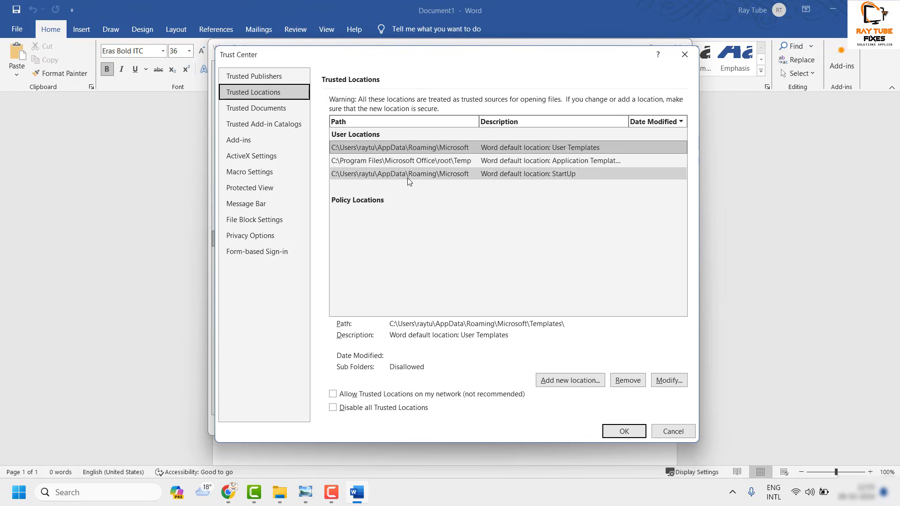
Step: Start adding a new trusted location and open its folder browser
{"action": "left_click", "coordinate": [567, 382]}
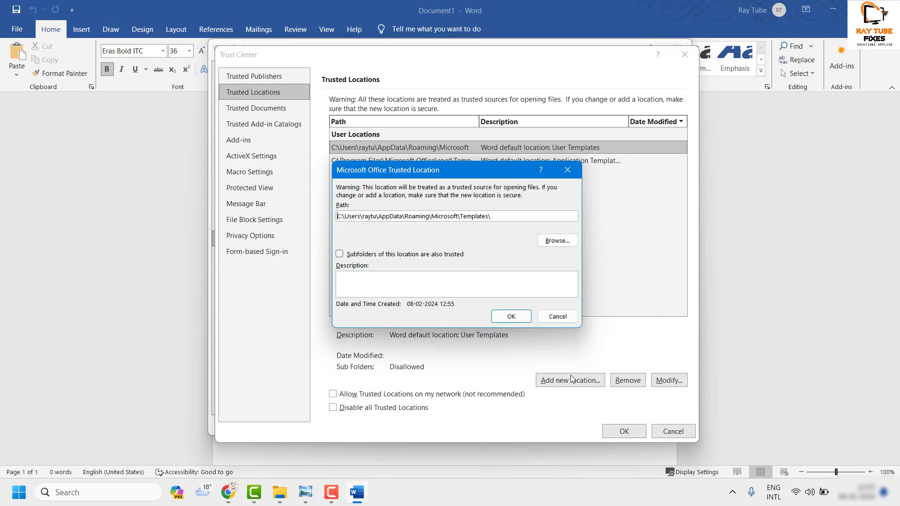
{"action": "left_click", "coordinate": [557, 242]}
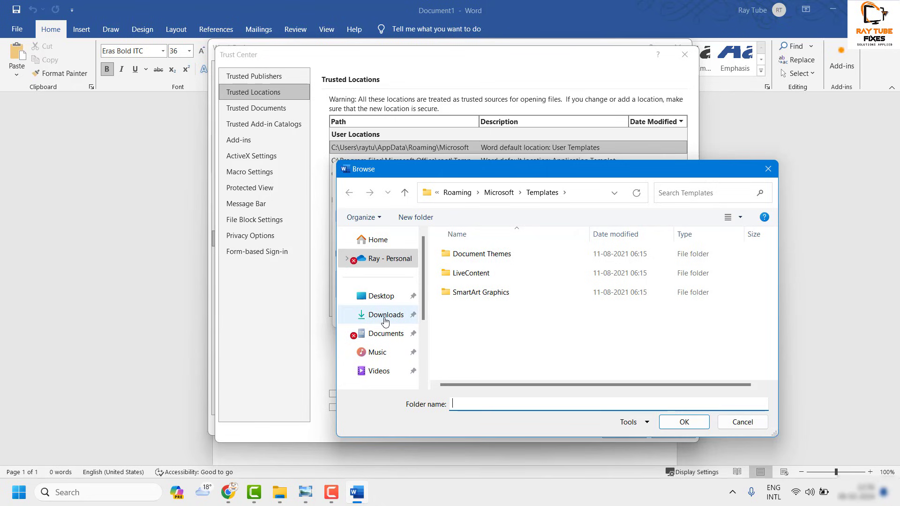
{"action": "left_click", "coordinate": [385, 321]}
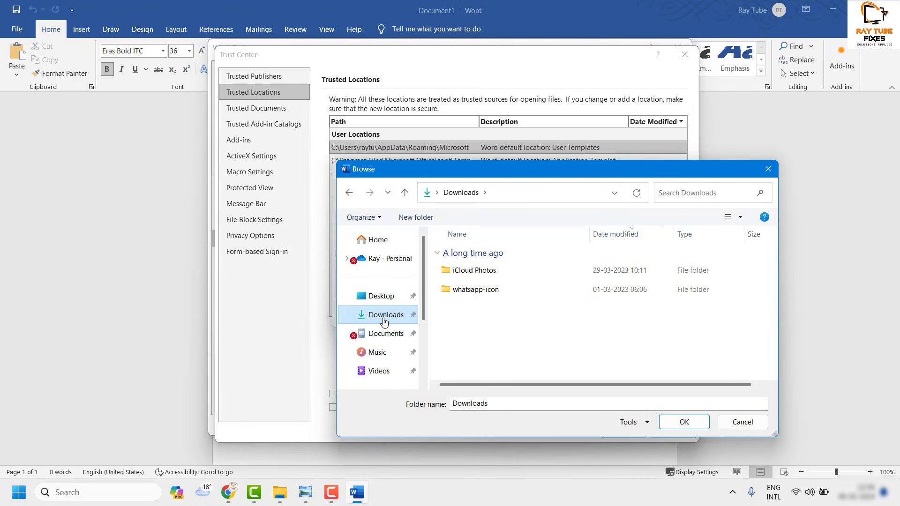
{"action": "scroll", "coordinate": [380, 363], "scroll_direction": "down", "scroll_amount": 2}
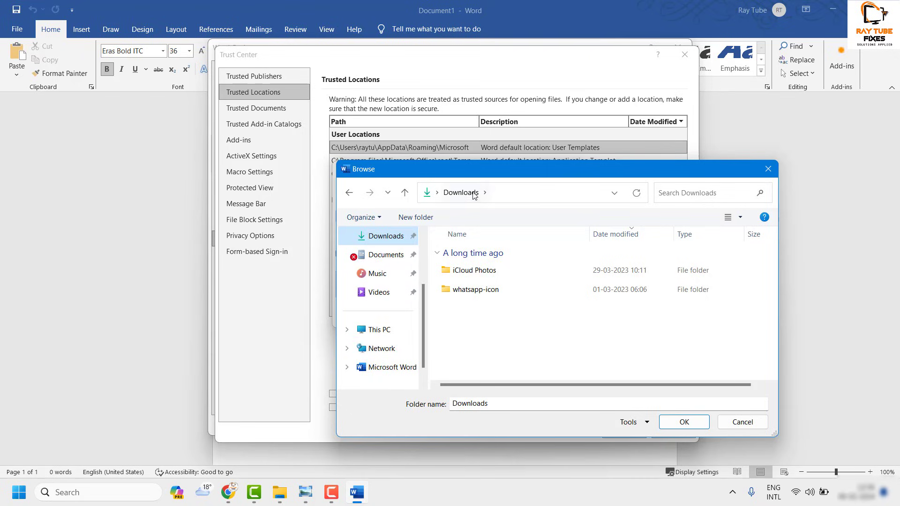
{"action": "scroll", "coordinate": [375, 308], "scroll_direction": "up", "scroll_amount": 1}
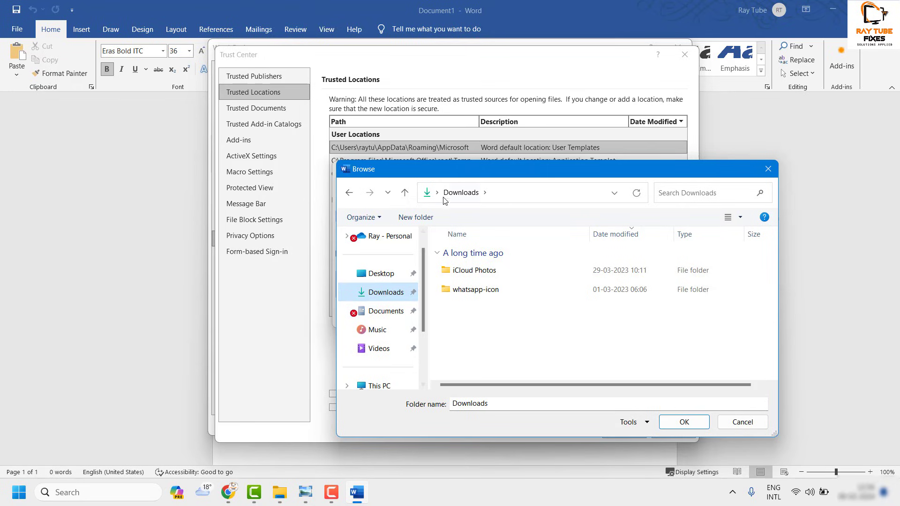
{"action": "scroll", "coordinate": [364, 292], "scroll_direction": "up", "scroll_amount": 1}
{"action": "scroll", "coordinate": [385, 300], "scroll_direction": "down", "scroll_amount": 2}
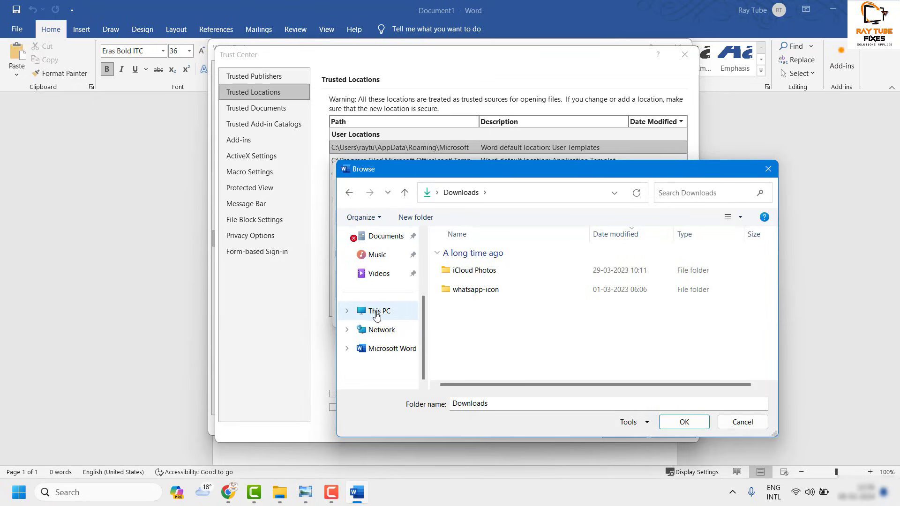
Step: Browse This PC > OS (C:) > the user profile folder and choose Downloads
{"action": "left_click", "coordinate": [380, 313]}
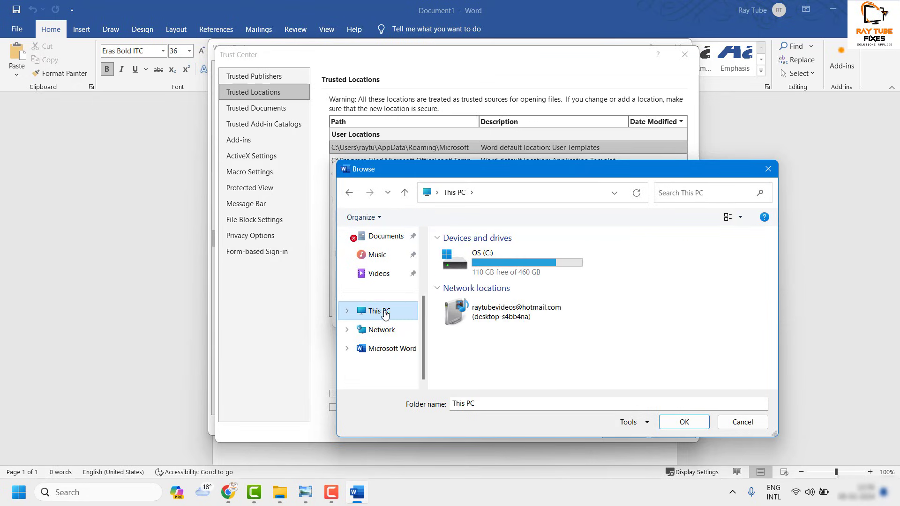
{"action": "left_click", "coordinate": [486, 263]}
{"action": "double_click", "coordinate": [485, 263]}
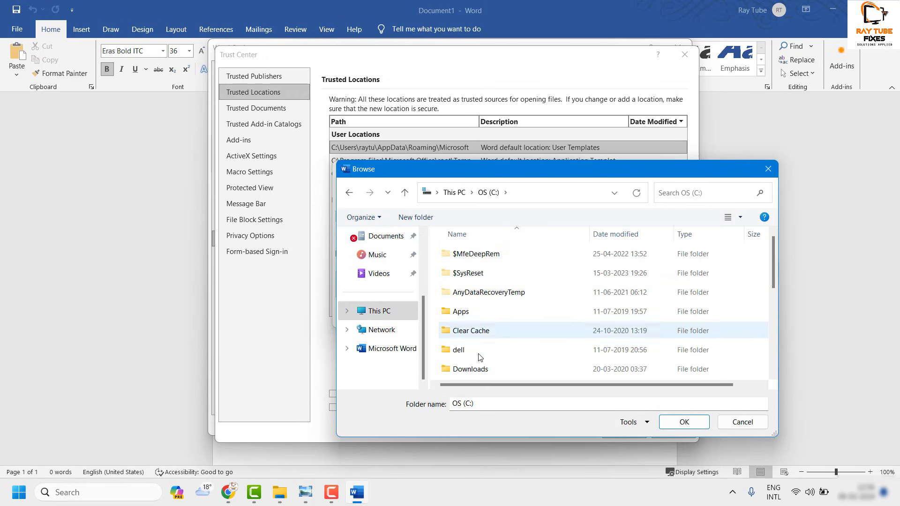
{"action": "scroll", "coordinate": [519, 325], "scroll_direction": "down", "scroll_amount": 1}
{"action": "scroll", "coordinate": [520, 324], "scroll_direction": "down", "scroll_amount": 3}
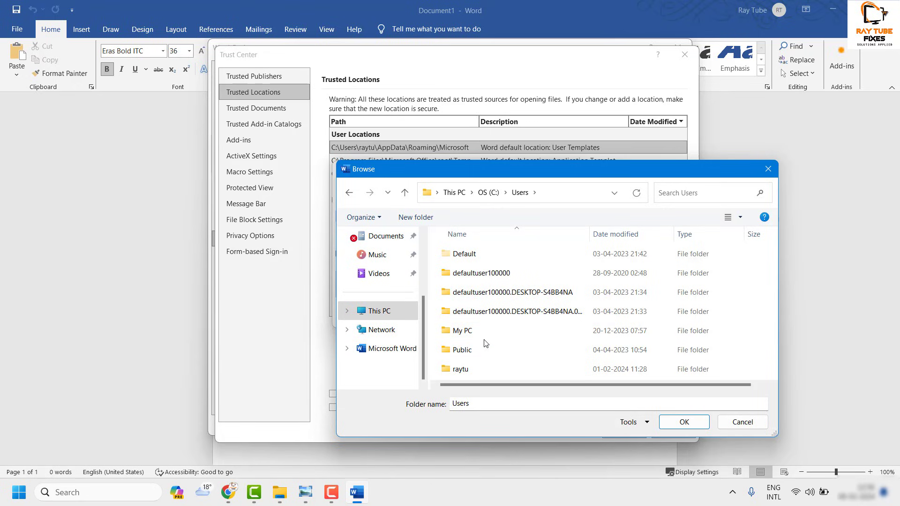
{"action": "double_click", "coordinate": [474, 369]}
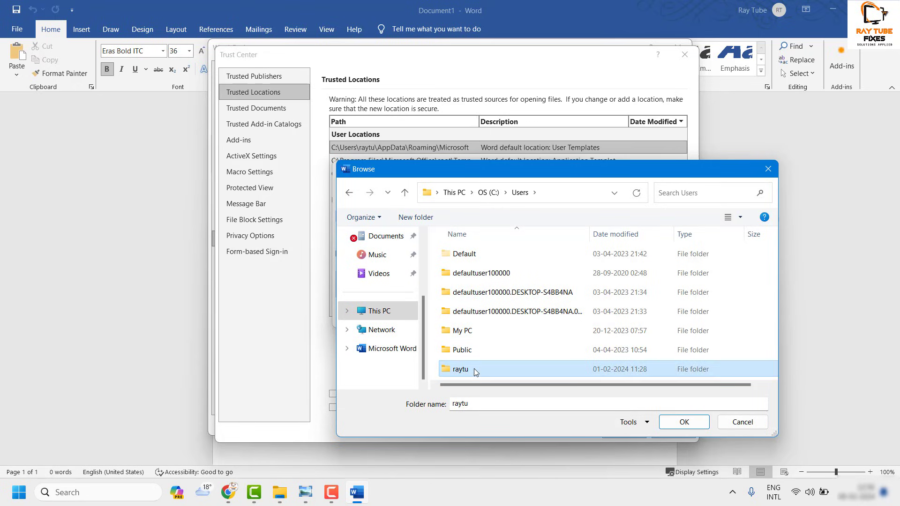
{"action": "left_click", "coordinate": [472, 370]}
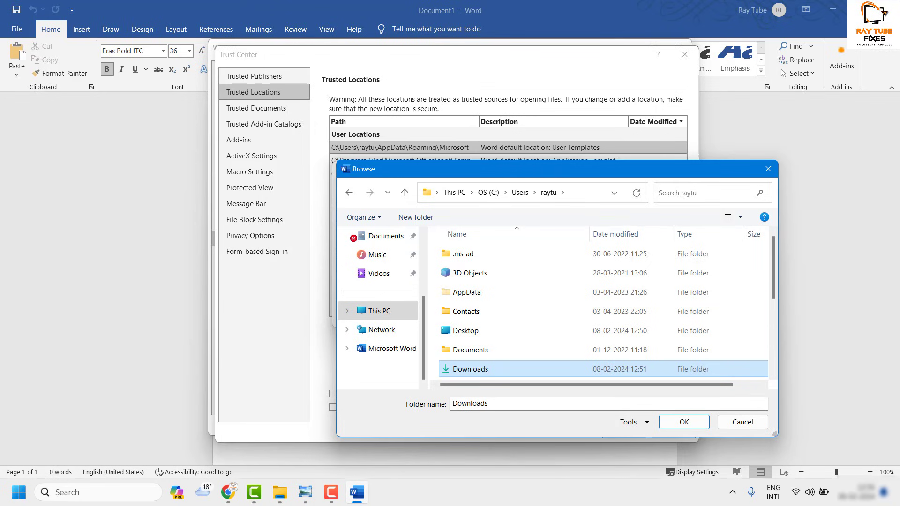
Step: Copy the Downloads path from File Explorer's address bar, then minimise Explorer
{"action": "left_click", "coordinate": [280, 493]}
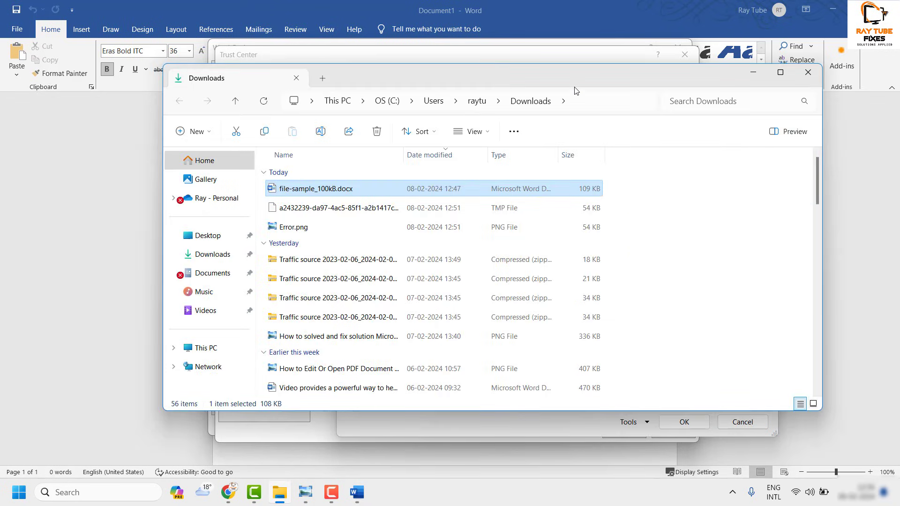
{"action": "left_click", "coordinate": [600, 99]}
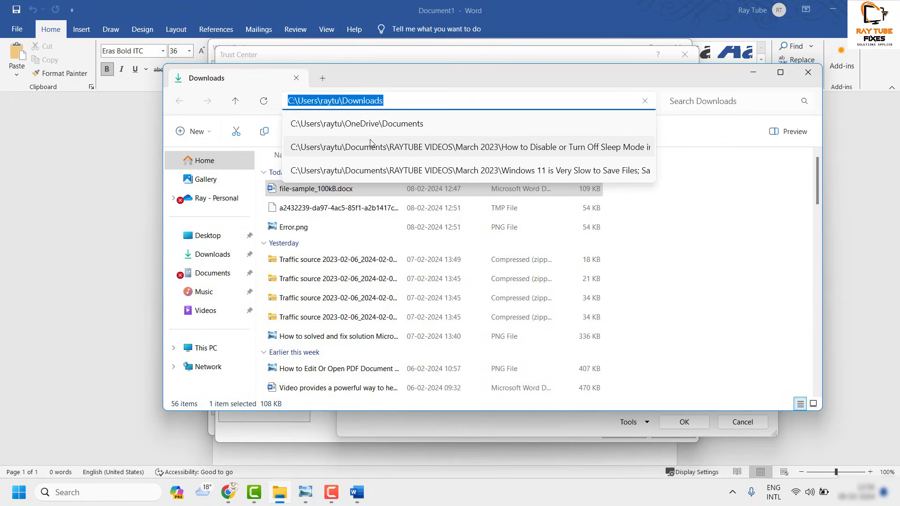
{"action": "right_click", "coordinate": [364, 105]}
{"action": "left_click", "coordinate": [396, 135]}
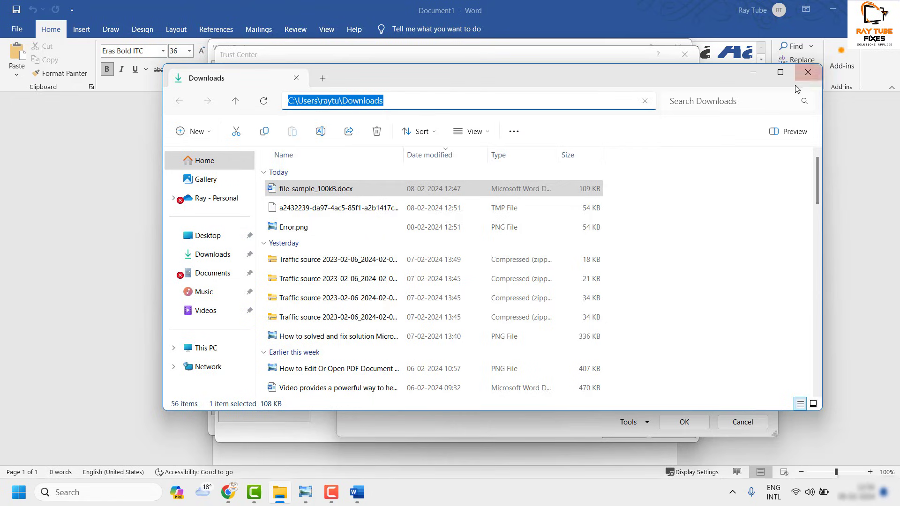
{"action": "left_click", "coordinate": [754, 73]}
Step: Set the pasted Downloads path as the trusted location, with subfolders also trusted
{"action": "double_click", "coordinate": [487, 404]}
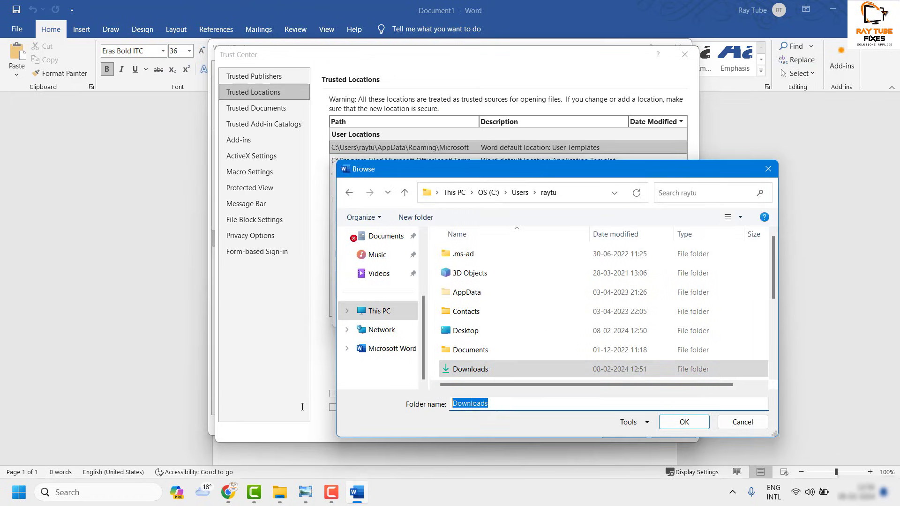
{"action": "key", "text": "ctrl+v"}
{"action": "left_click", "coordinate": [685, 422]}
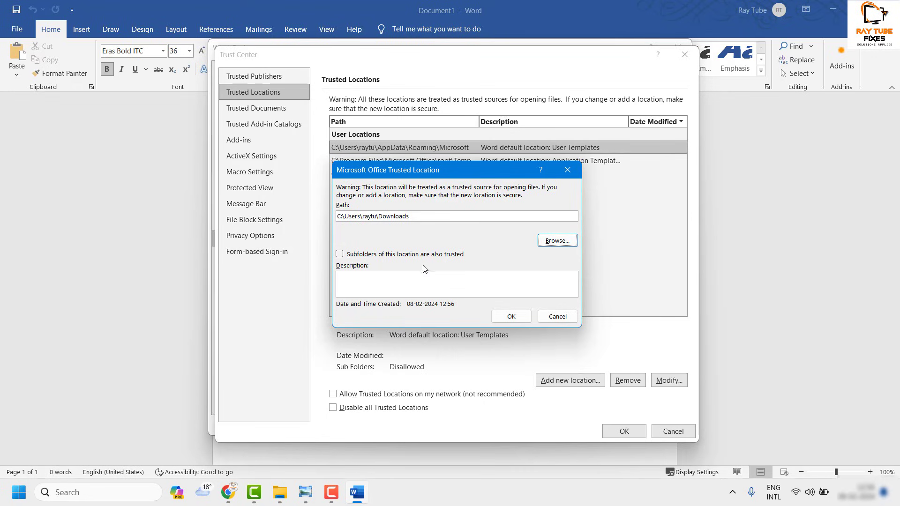
{"action": "left_click", "coordinate": [340, 255]}
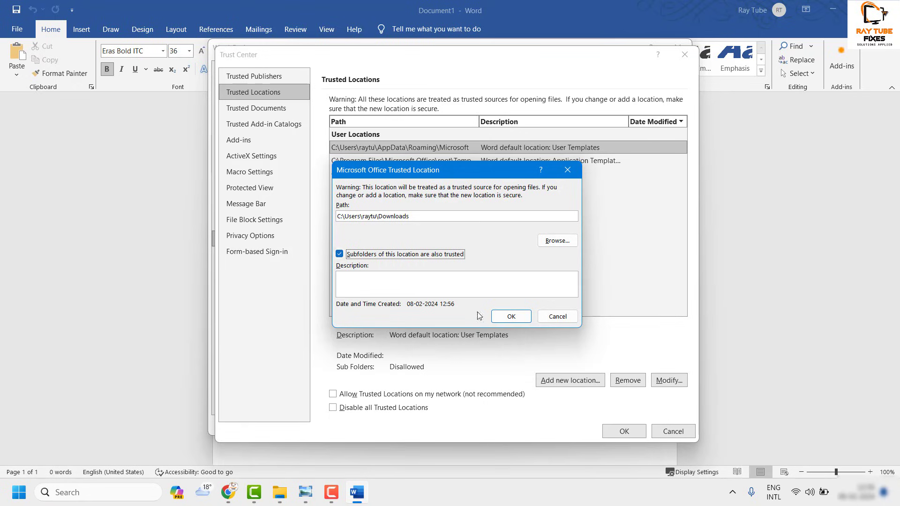
{"action": "left_click", "coordinate": [511, 317]}
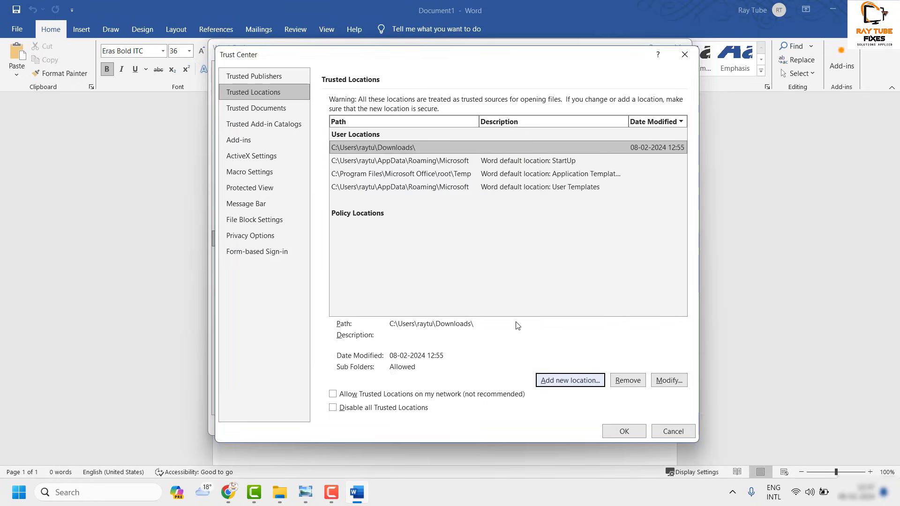
Step: Close the Trust Center and Word Options dialogs, then exit Word
{"action": "left_click", "coordinate": [624, 432]}
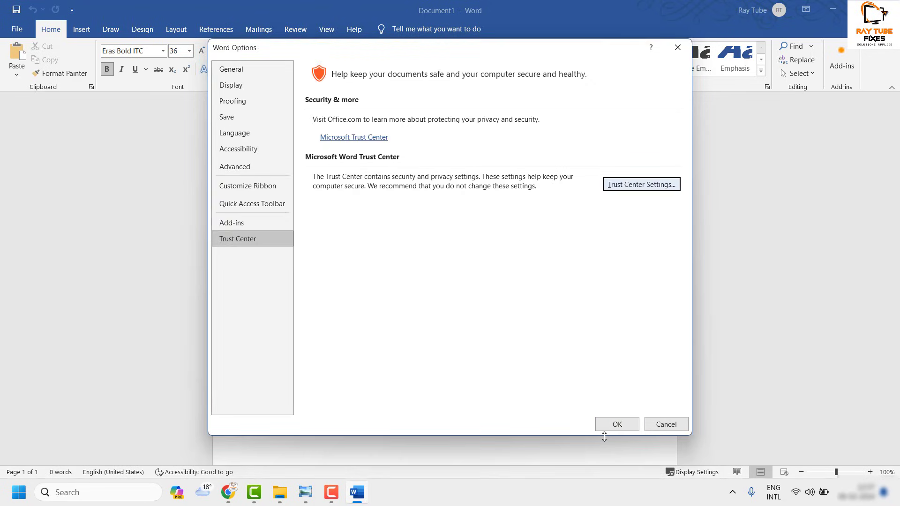
{"action": "left_click", "coordinate": [617, 424]}
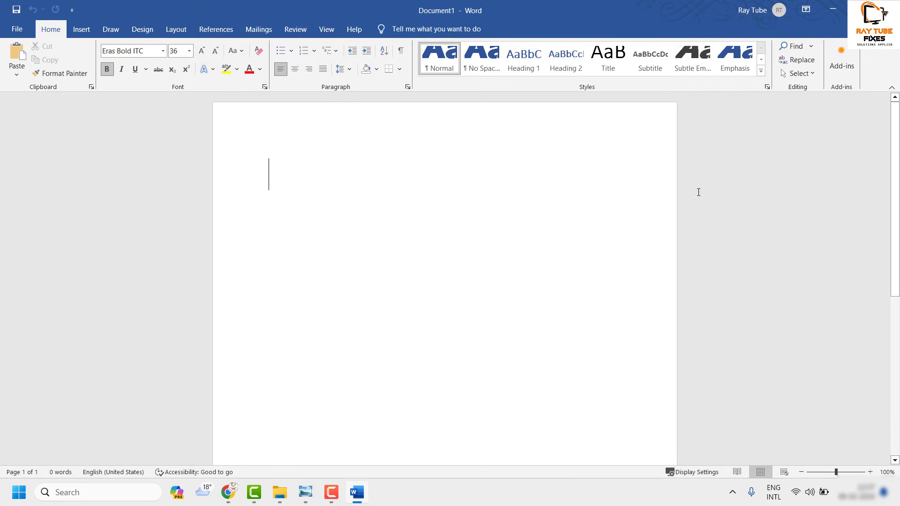
{"action": "key", "text": "alt+F4"}
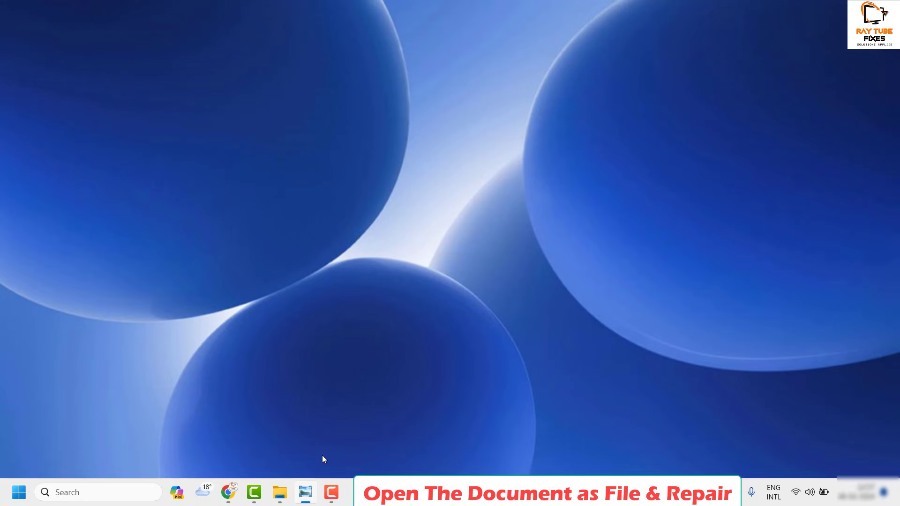
Step: Rearrange the taskbar pins, then relaunch Word from the Start menu
{"action": "mouse_move", "coordinate": [280, 496]}
{"action": "left_click_drag", "start_coordinate": [332, 493], "coordinate": [254, 492]}
{"action": "left_click", "coordinate": [110, 495]}
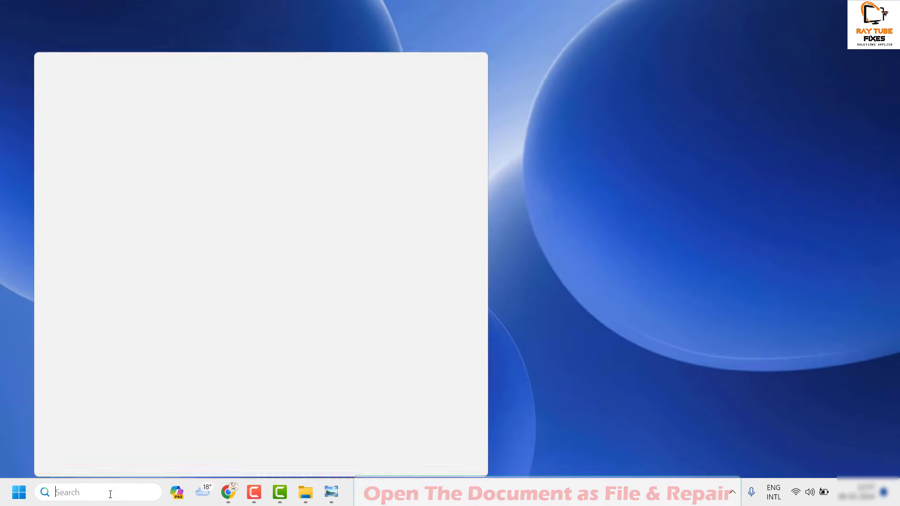
{"action": "left_click", "coordinate": [92, 489]}
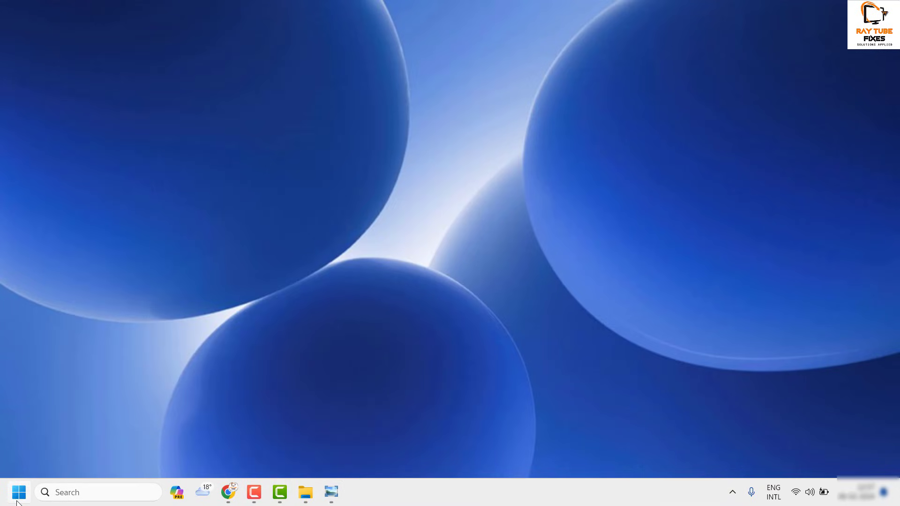
{"action": "left_click", "coordinate": [17, 501]}
{"action": "left_click", "coordinate": [100, 150]}
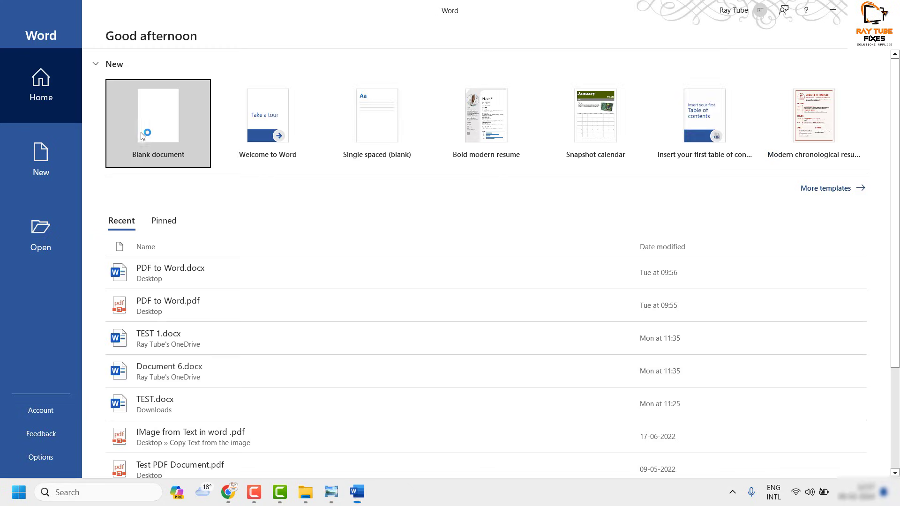
Step: Start a blank document, then browse Open to Downloads and select file-sample_100kB.docx
{"action": "left_click", "coordinate": [168, 136]}
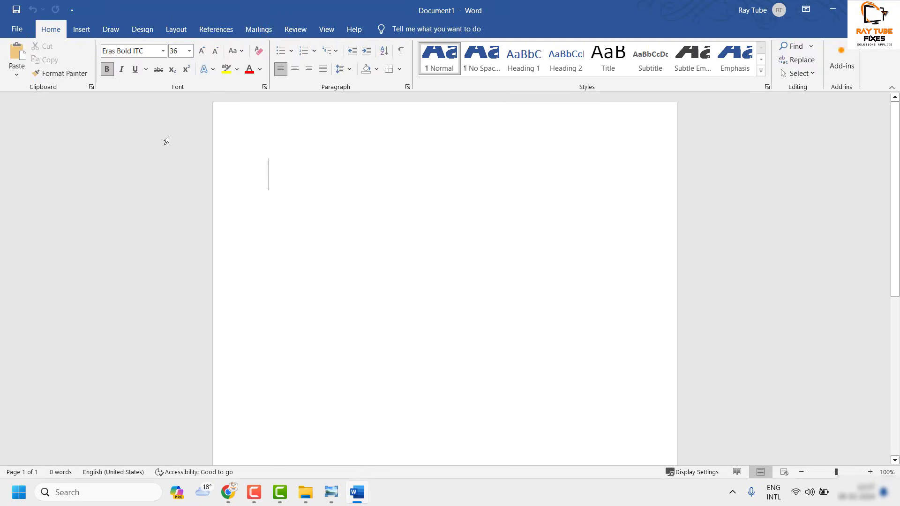
{"action": "left_click", "coordinate": [22, 31]}
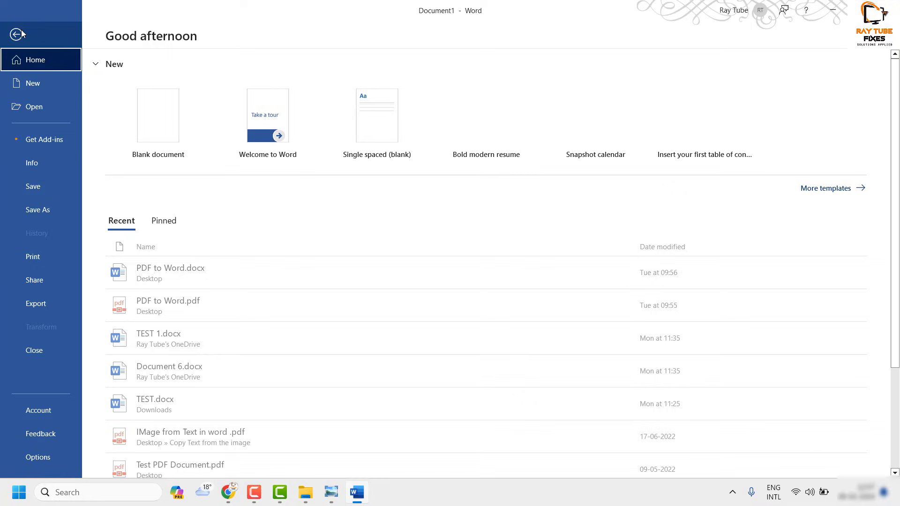
{"action": "left_click", "coordinate": [37, 106]}
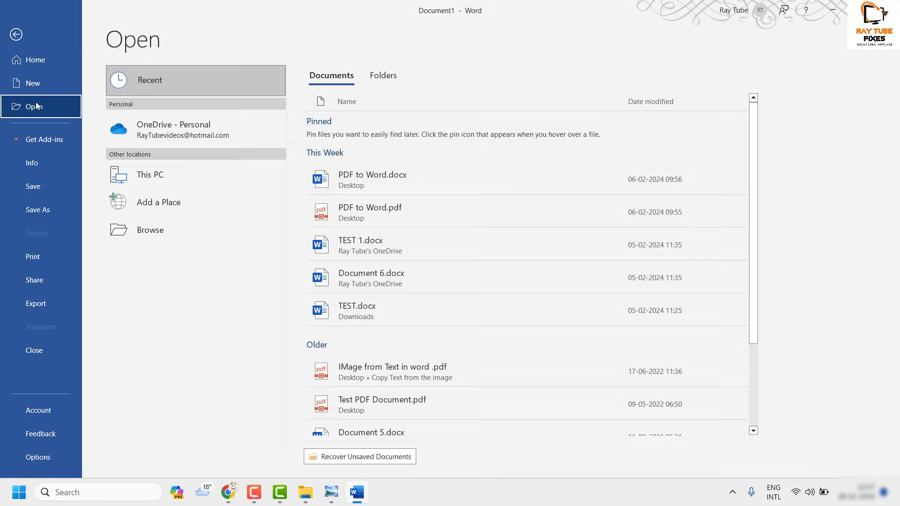
{"action": "left_click", "coordinate": [150, 243]}
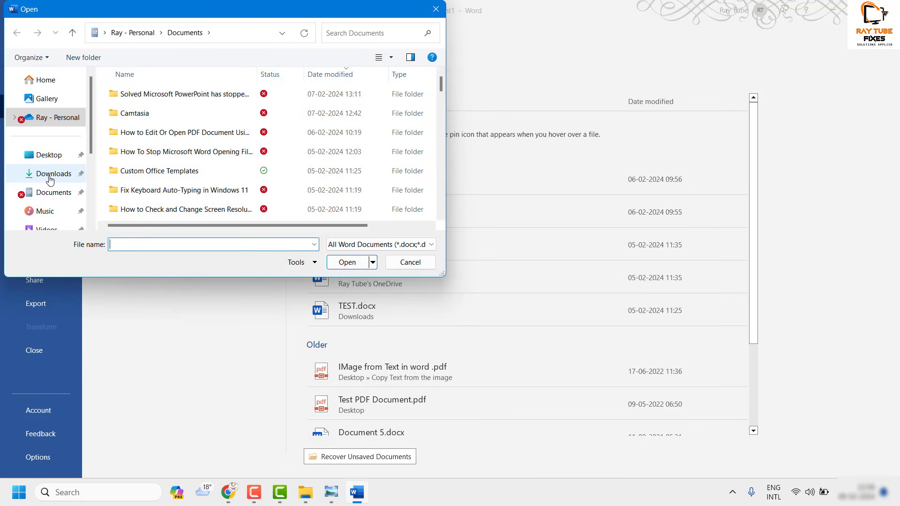
{"action": "left_click_drag", "start_coordinate": [185, 10], "coordinate": [397, 58]}
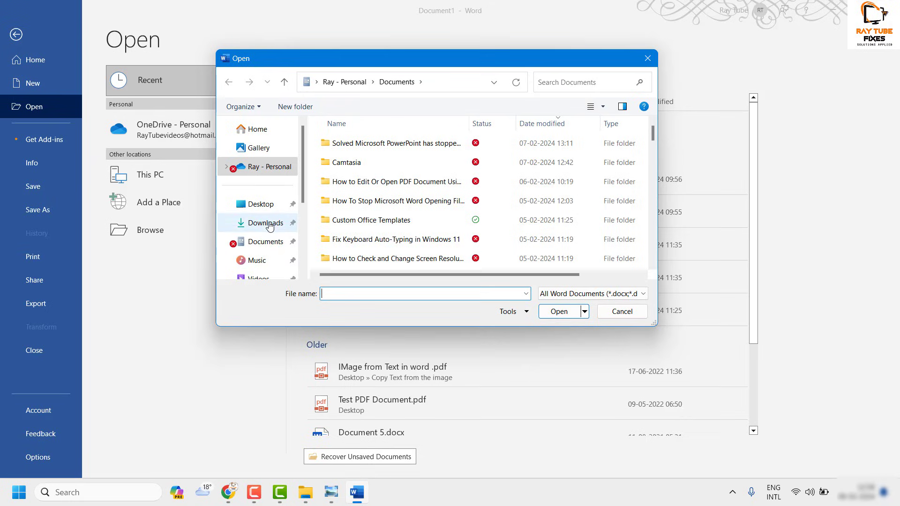
{"action": "left_click", "coordinate": [270, 227]}
{"action": "left_click", "coordinate": [372, 161]}
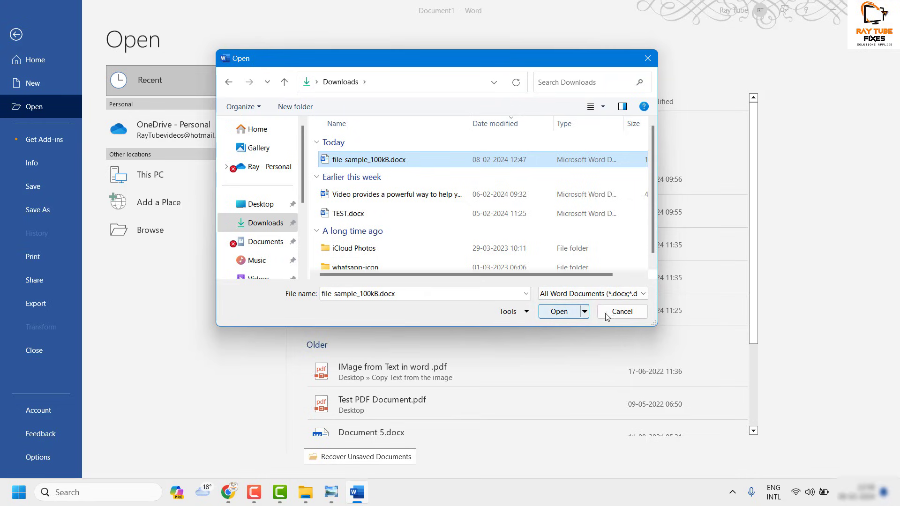
Step: Open file-sample_100kB.docx with Open and Repair, then close it without saving and quit Word
{"action": "left_click", "coordinate": [585, 311]}
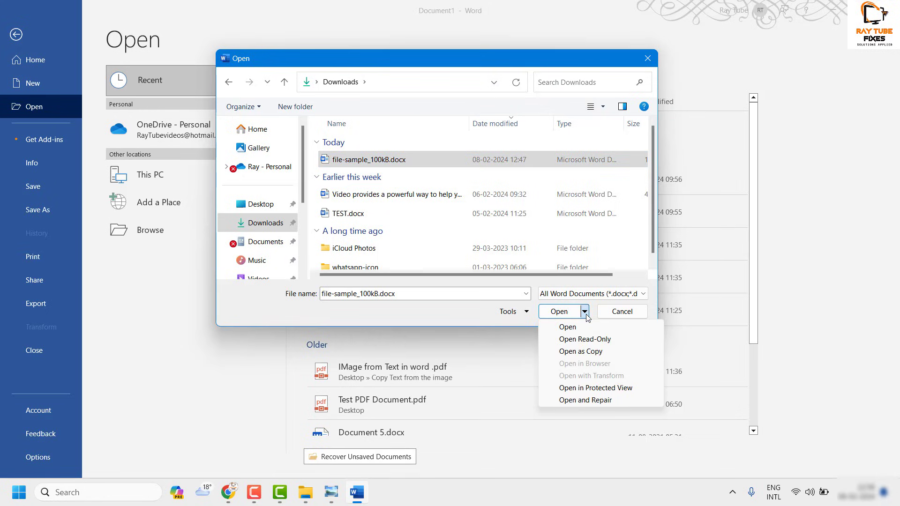
{"action": "left_click", "coordinate": [586, 401]}
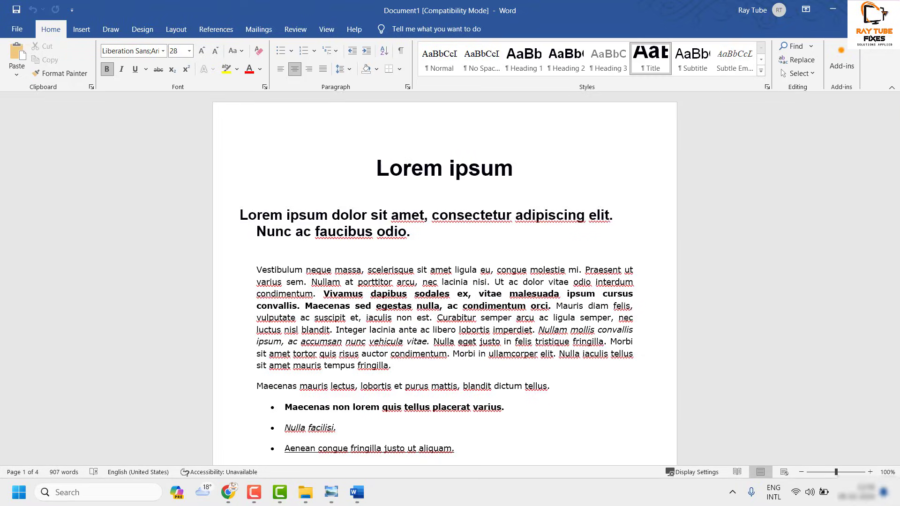
{"action": "key", "text": "ctrl+w"}
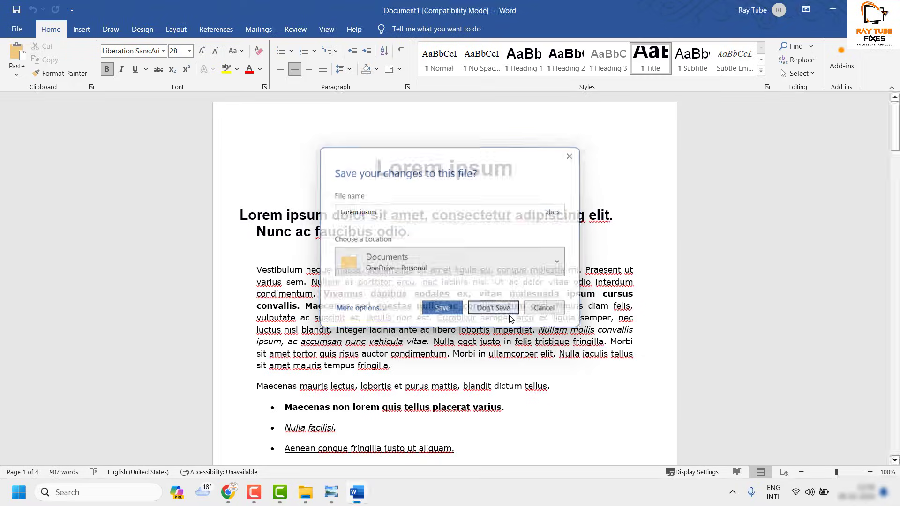
{"action": "key", "text": "n"}
{"action": "key", "text": "alt+F4"}
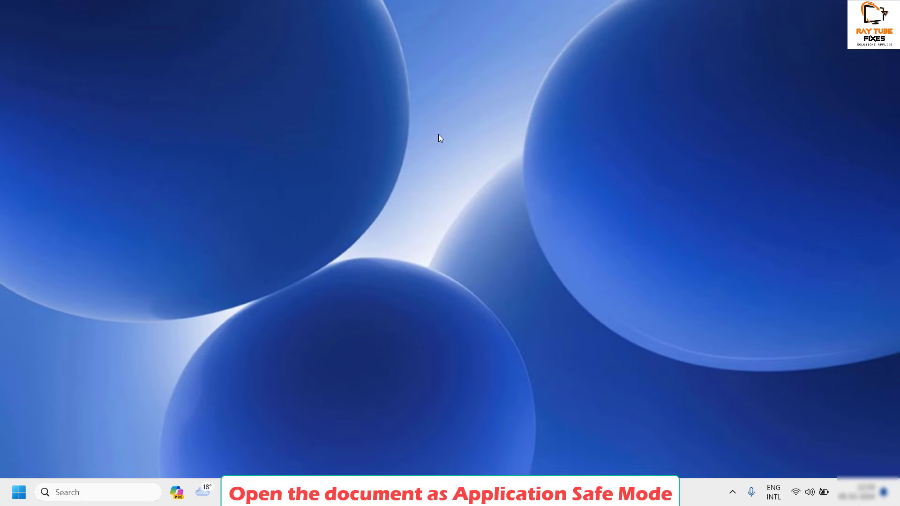
Step: Start Word in safe mode by running 'winword /safe' from the Run box
{"action": "right_click", "coordinate": [17, 497]}
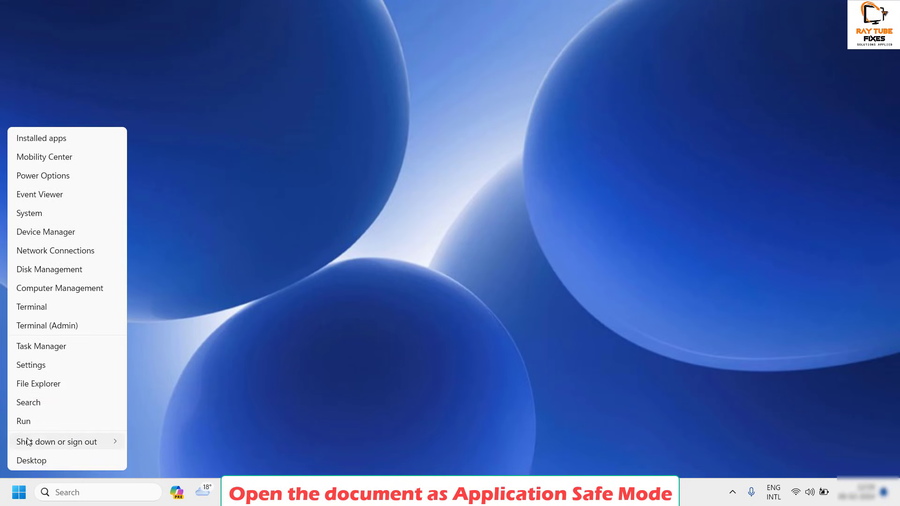
{"action": "left_click", "coordinate": [38, 428]}
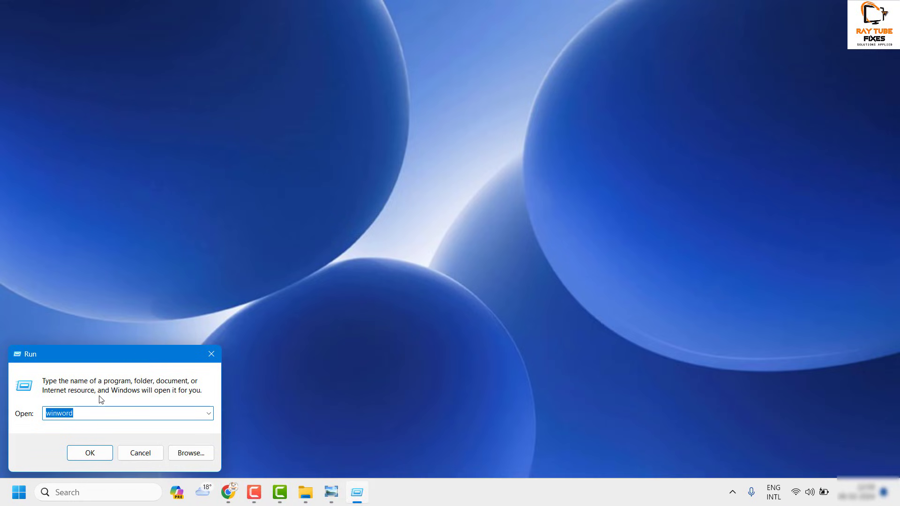
{"action": "type", "text": "winword"}
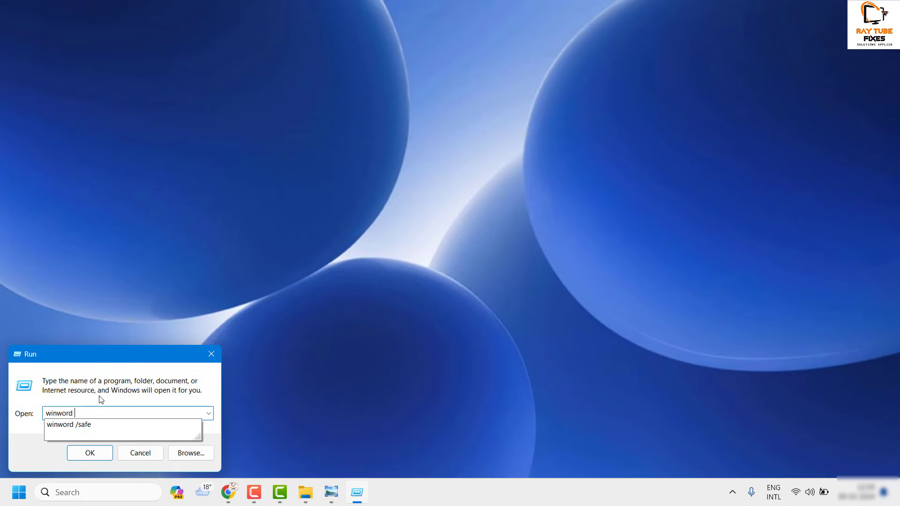
{"action": "type", "text": "/safe"}
{"action": "left_click", "coordinate": [101, 452]}
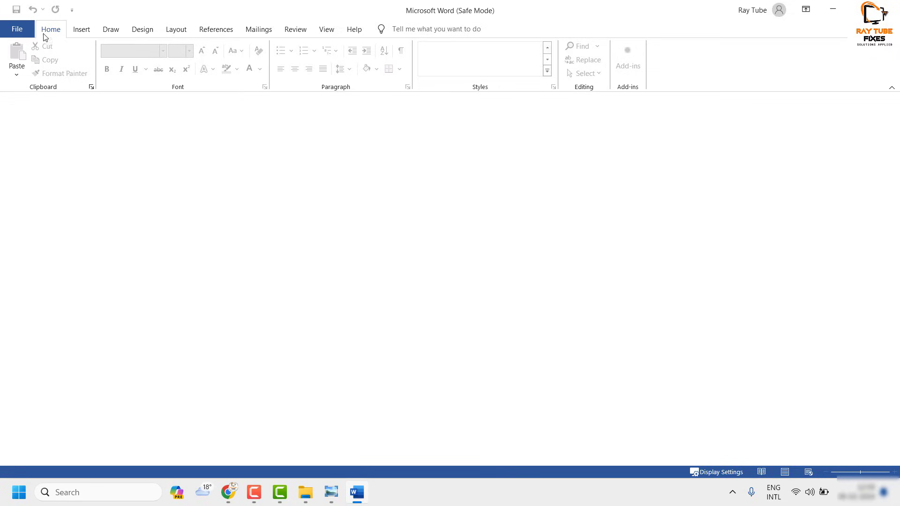
Step: Open file-sample_100kB.docx from the Downloads folder in safe-mode Word
{"action": "left_click", "coordinate": [21, 33]}
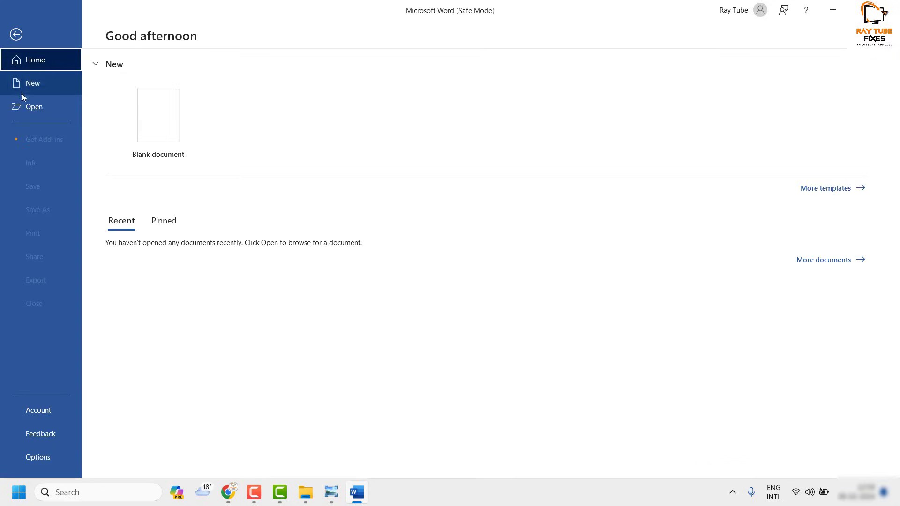
{"action": "left_click", "coordinate": [33, 108]}
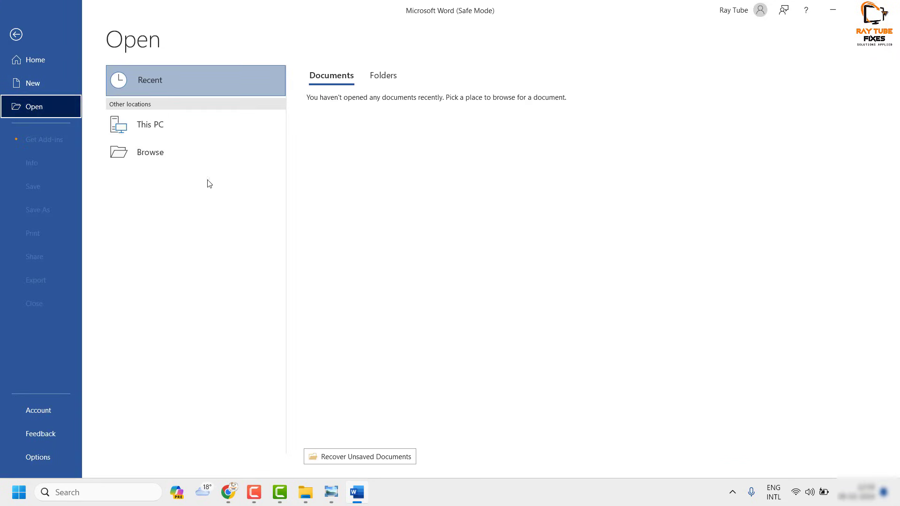
{"action": "left_click", "coordinate": [191, 156]}
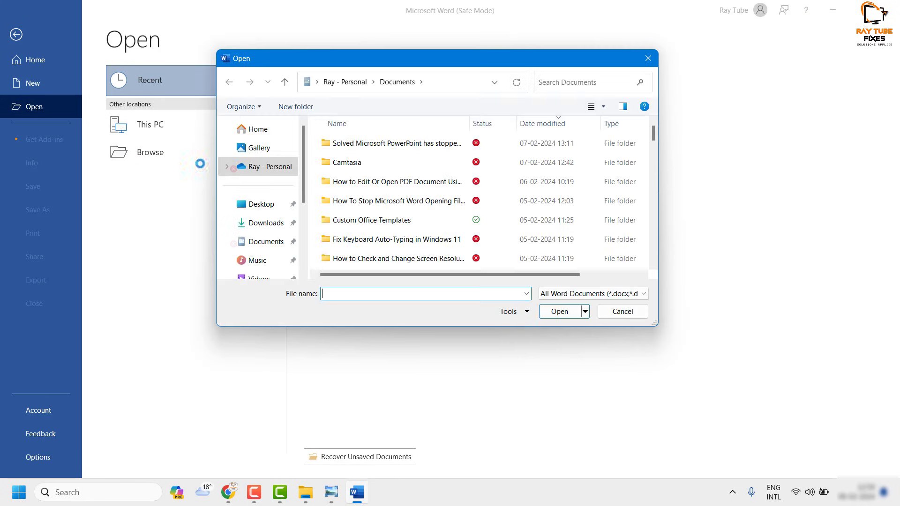
{"action": "left_click_drag", "start_coordinate": [303, 189], "coordinate": [308, 231]}
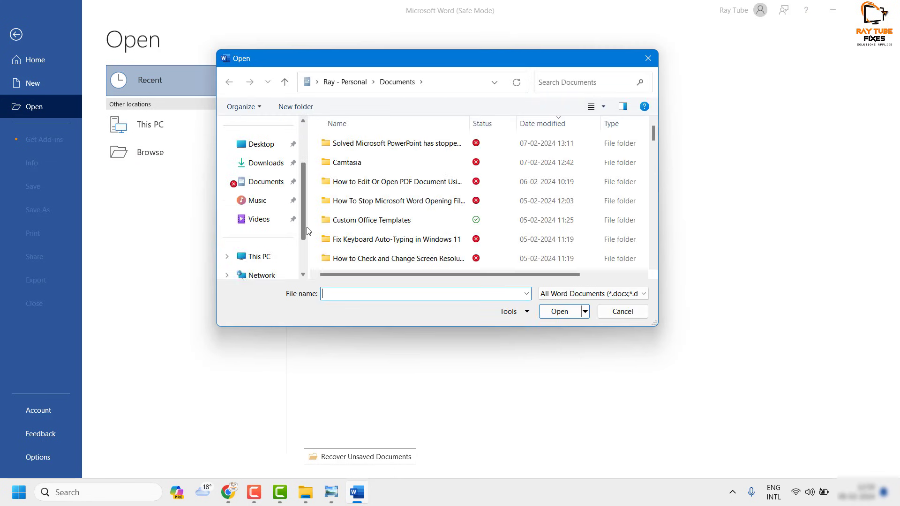
{"action": "left_click", "coordinate": [275, 164]}
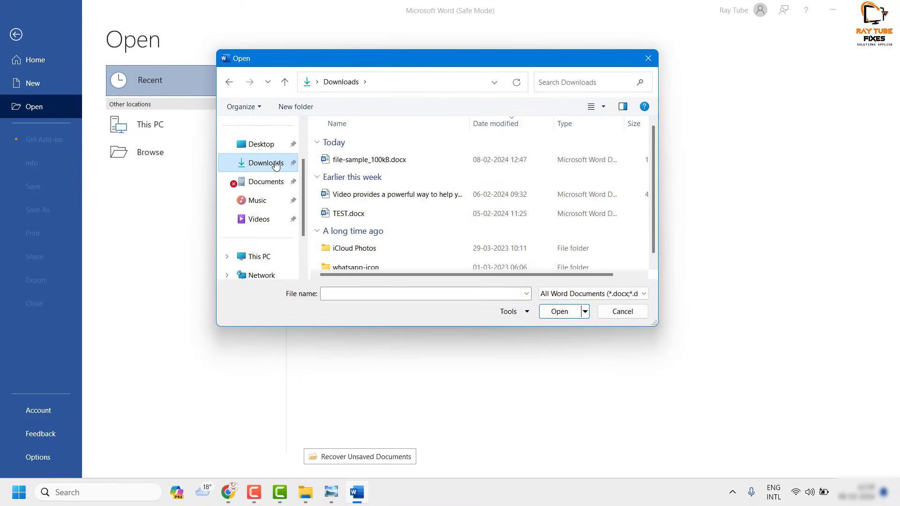
{"action": "left_click", "coordinate": [382, 162]}
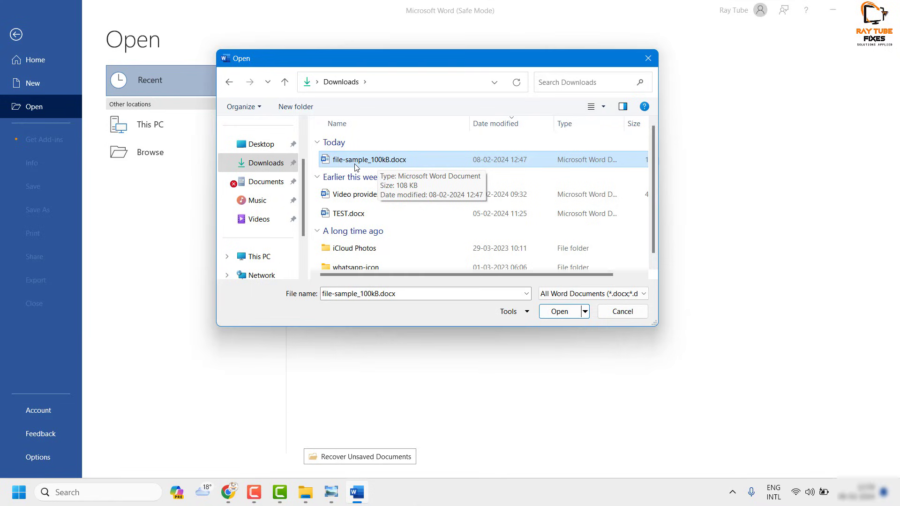
{"action": "left_click", "coordinate": [572, 313]}
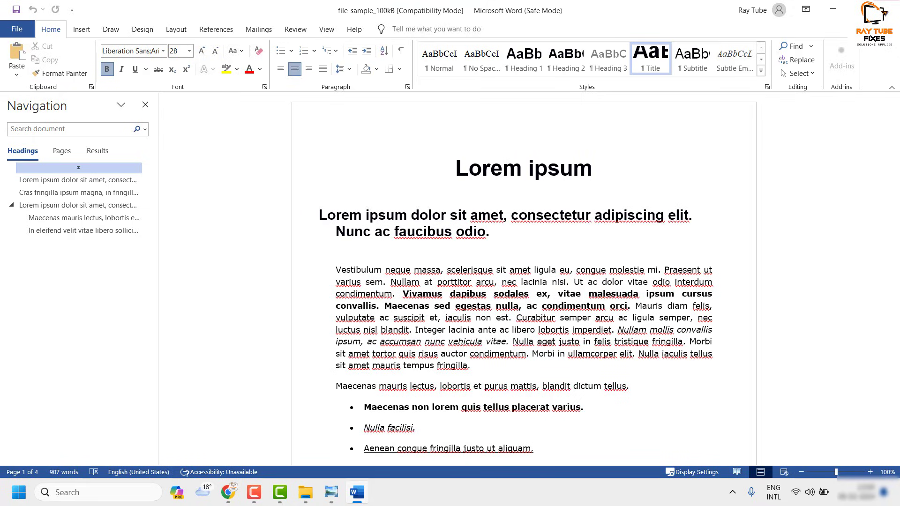
Step: Close the open document and quit Word entirely
{"action": "key", "text": "ctrl+w"}
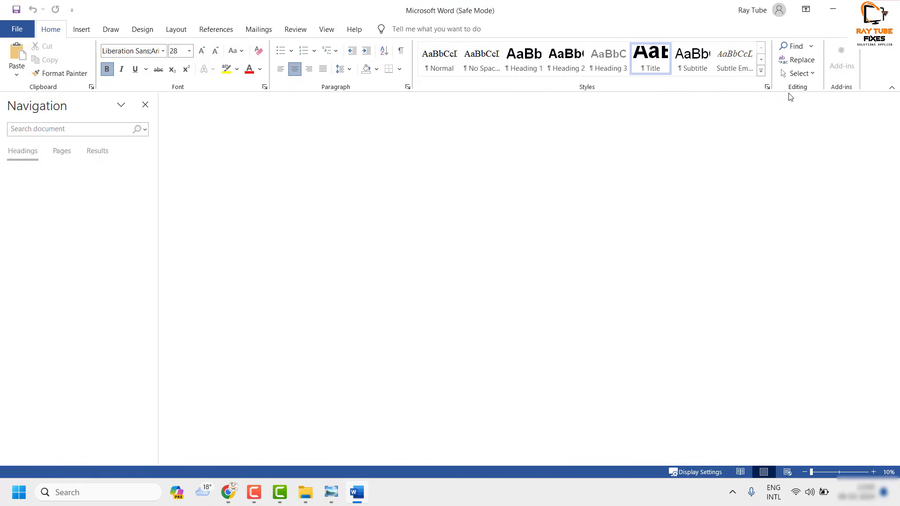
{"action": "key", "text": "alt+F4"}
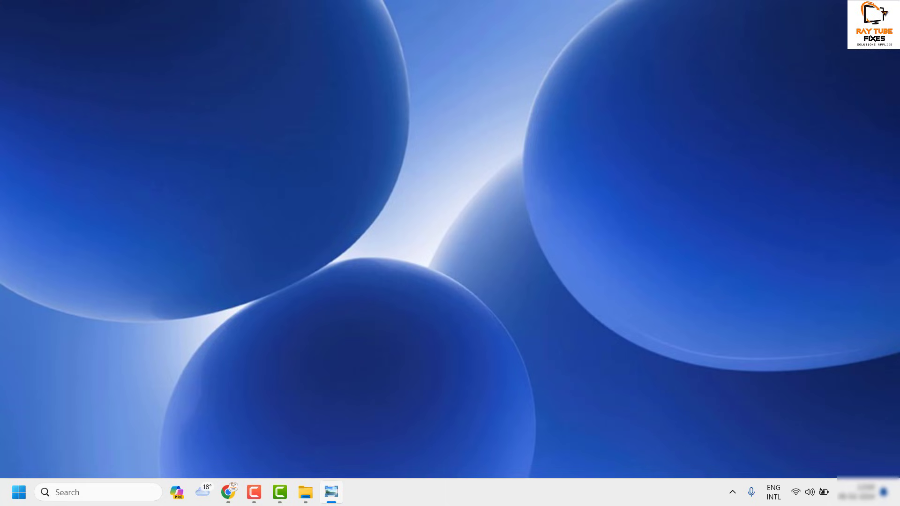